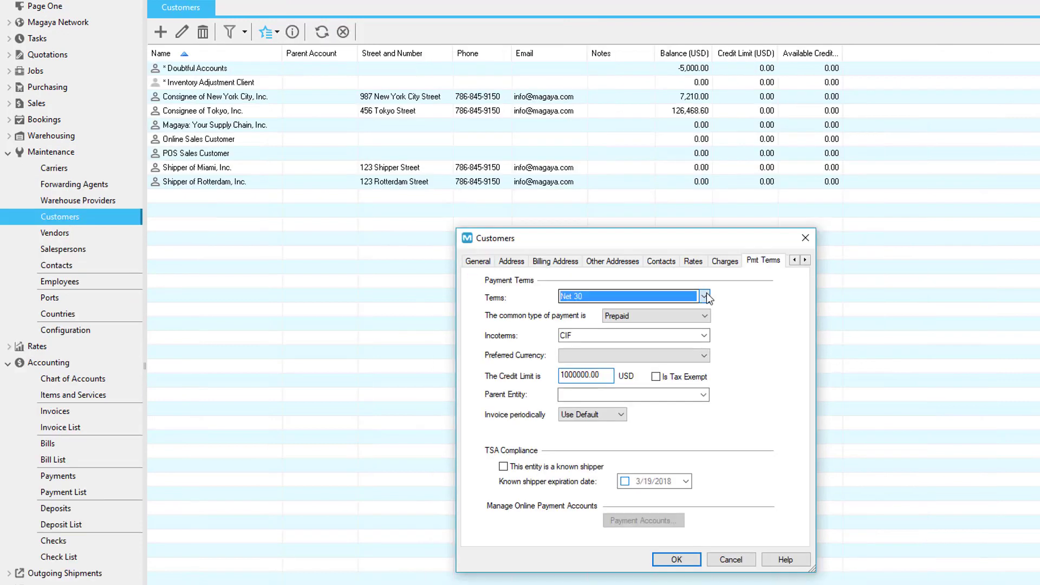
Review the customer's payment terms (Net 30) and keep CIF as the Incoterm.
left_click(704, 296)
left_click(704, 335)
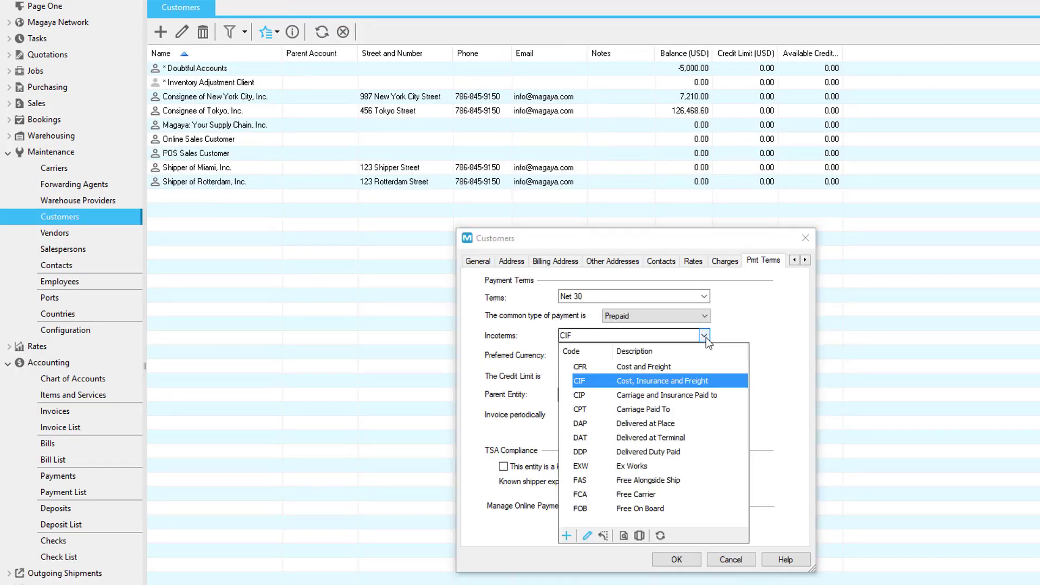
left_click(706, 337)
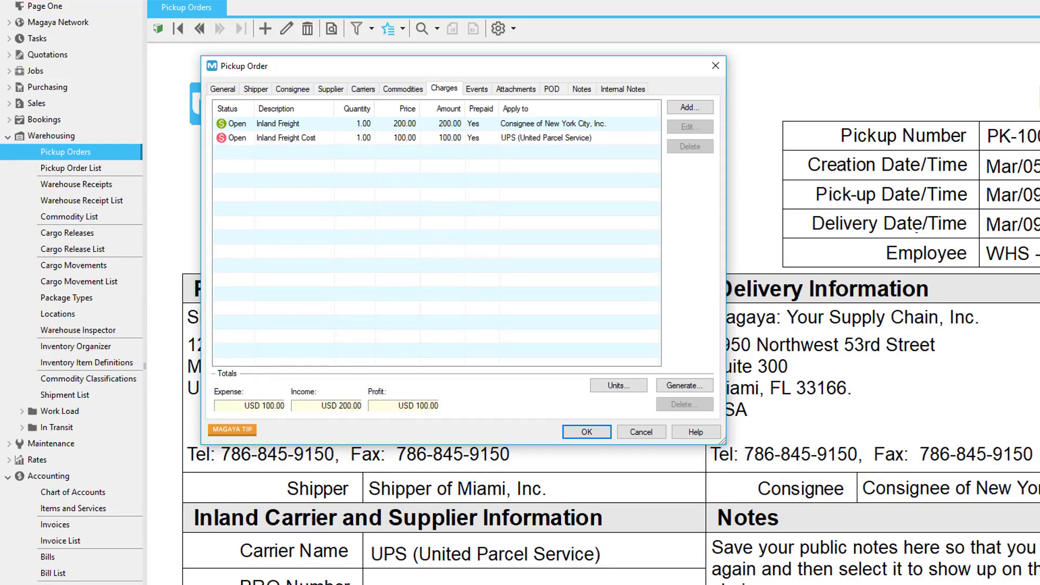
Dismiss the charge type choices and generate the pickup order's invoice and bill.
left_click(669, 111)
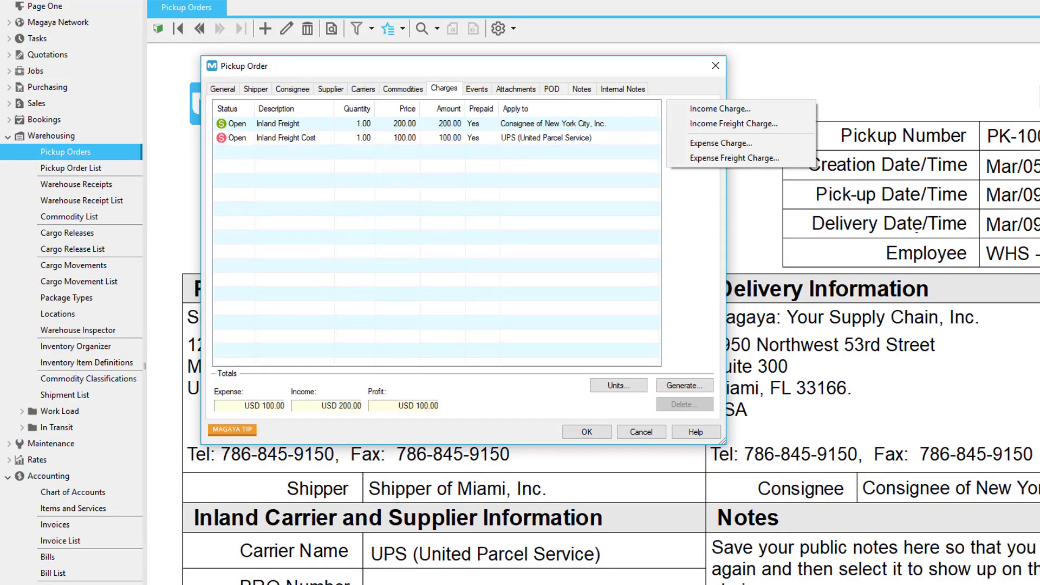
key("Escape")
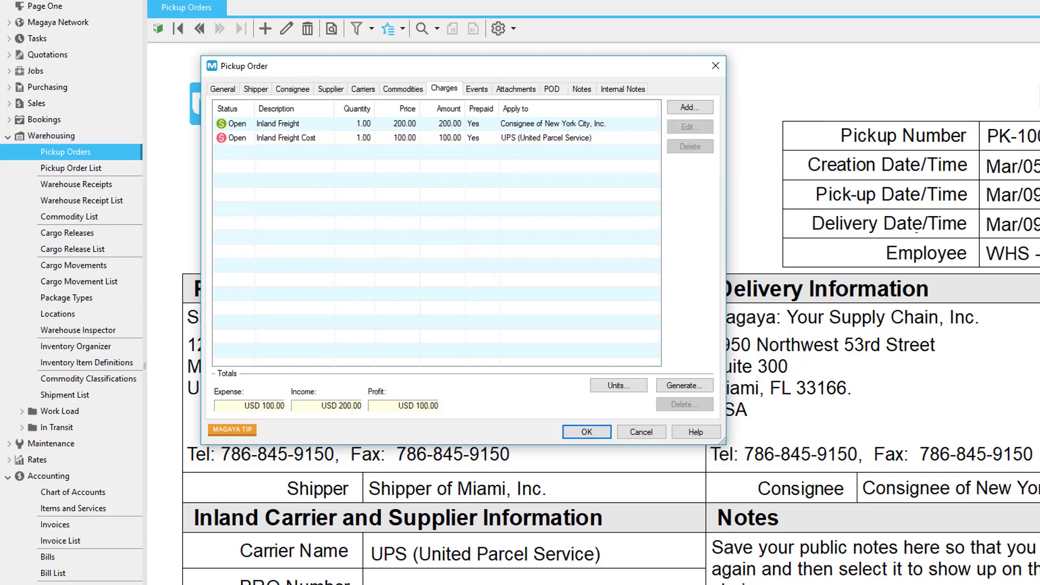
left_click(684, 386)
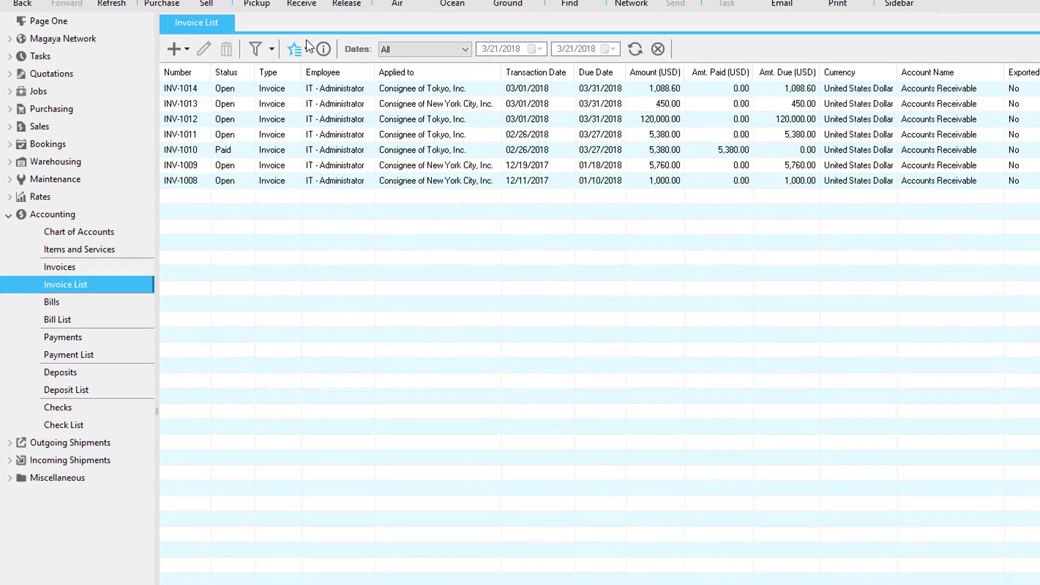
Open Recurrent Invoices from the invoice list actions and start a new recurrent invoice.
left_click(305, 115)
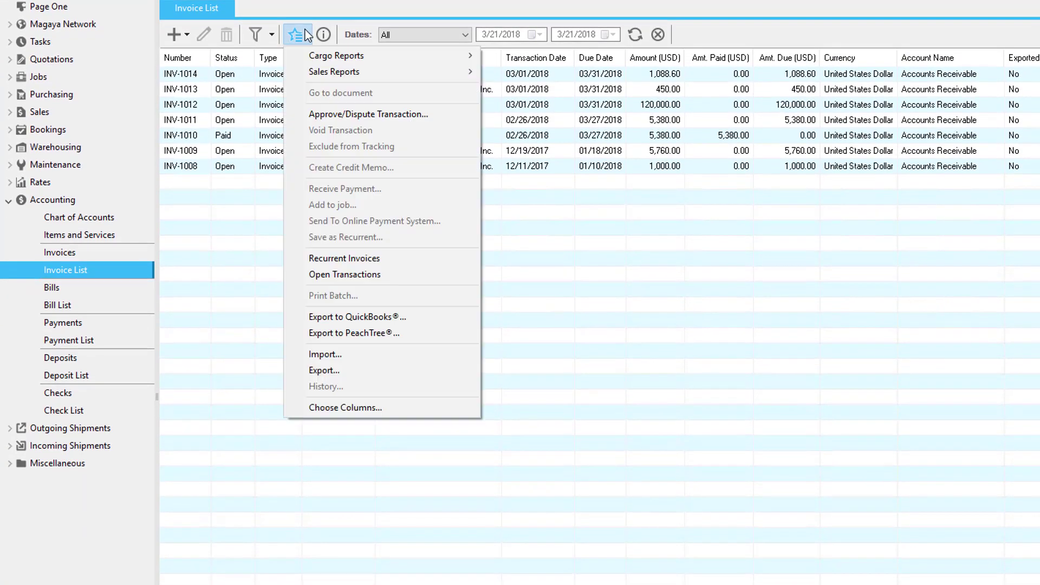
left_click(298, 260)
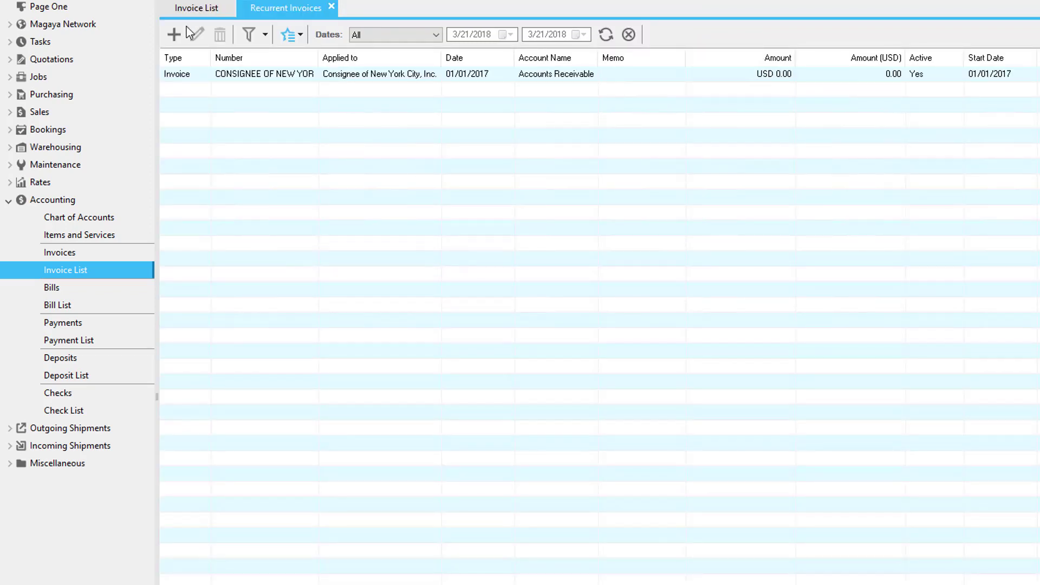
left_click(177, 34)
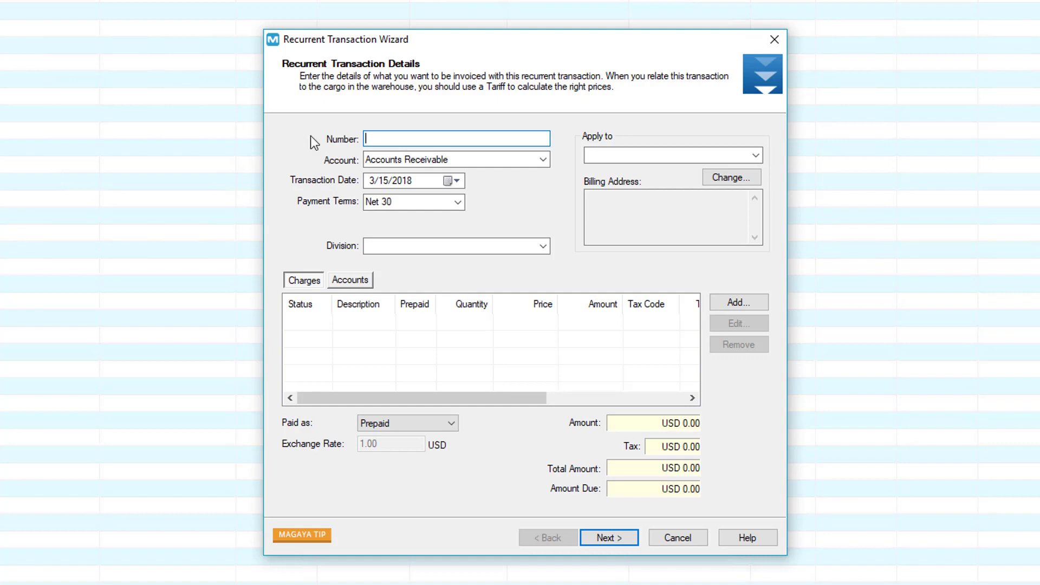
Enter SHIPPER OF MIAMI as the recurrent invoice number.
type("SHIPPER OF MIAMI")
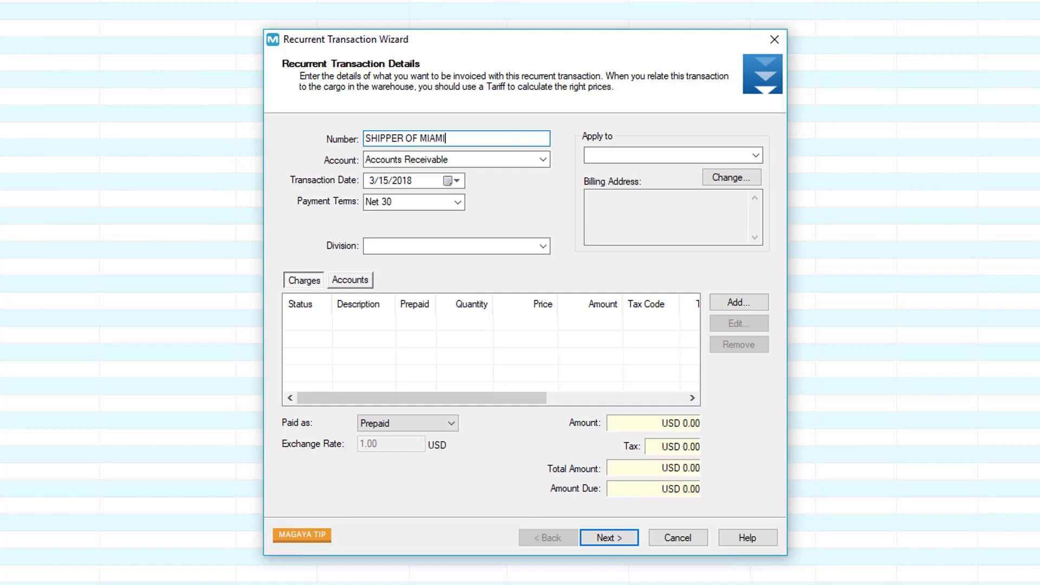
Bill to Shipper of Miami, Inc., confirm its billing address, and keep Accounts Receivable.
left_click(756, 155)
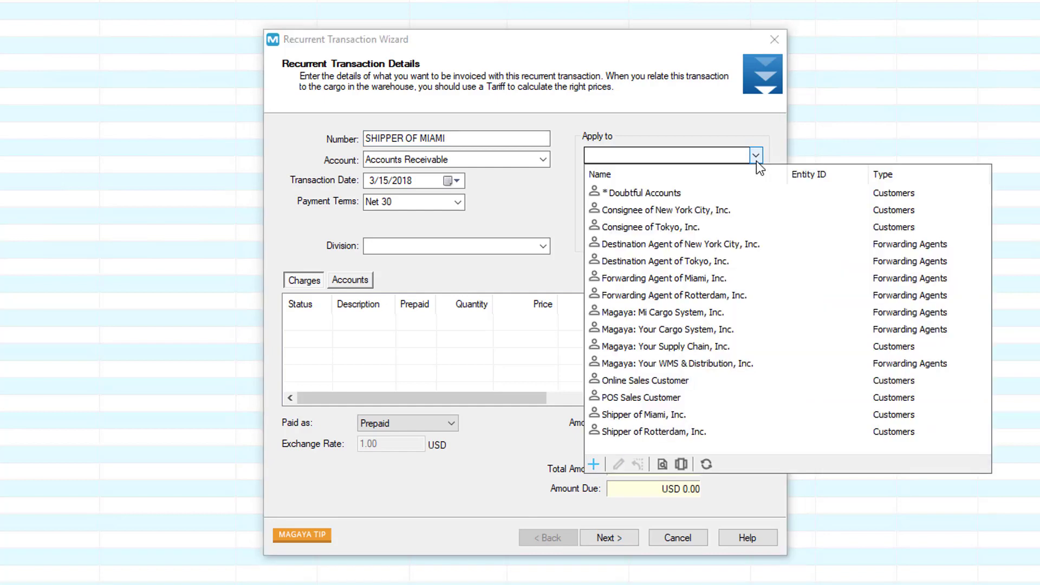
left_click(643, 415)
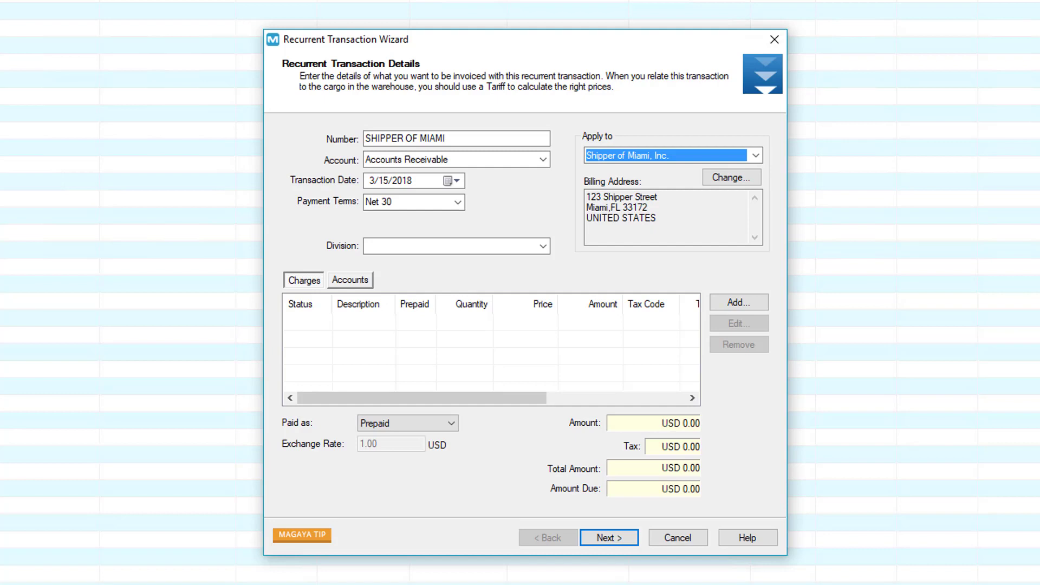
left_click(756, 184)
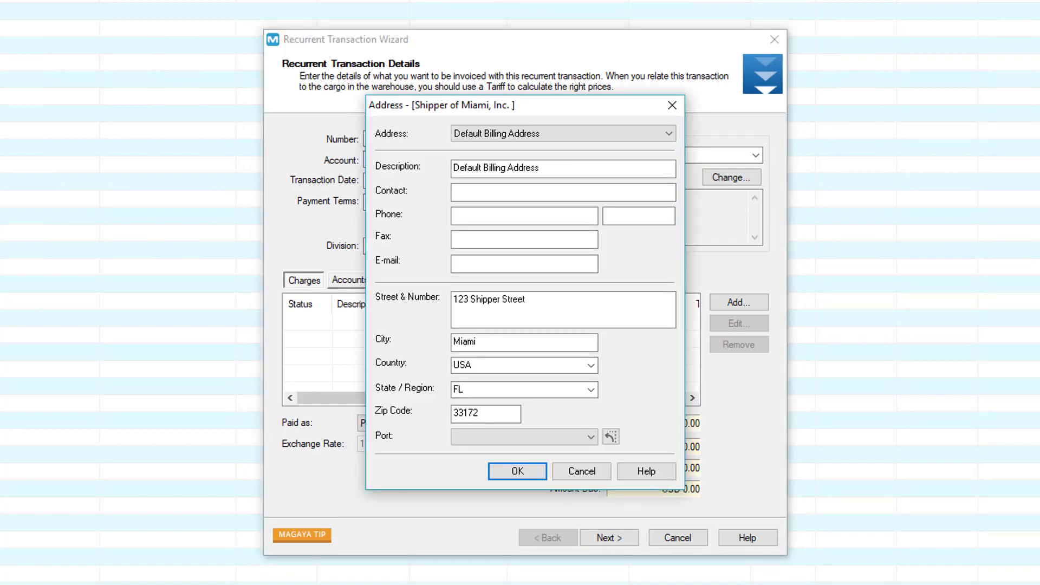
key("Return")
left_click(543, 159)
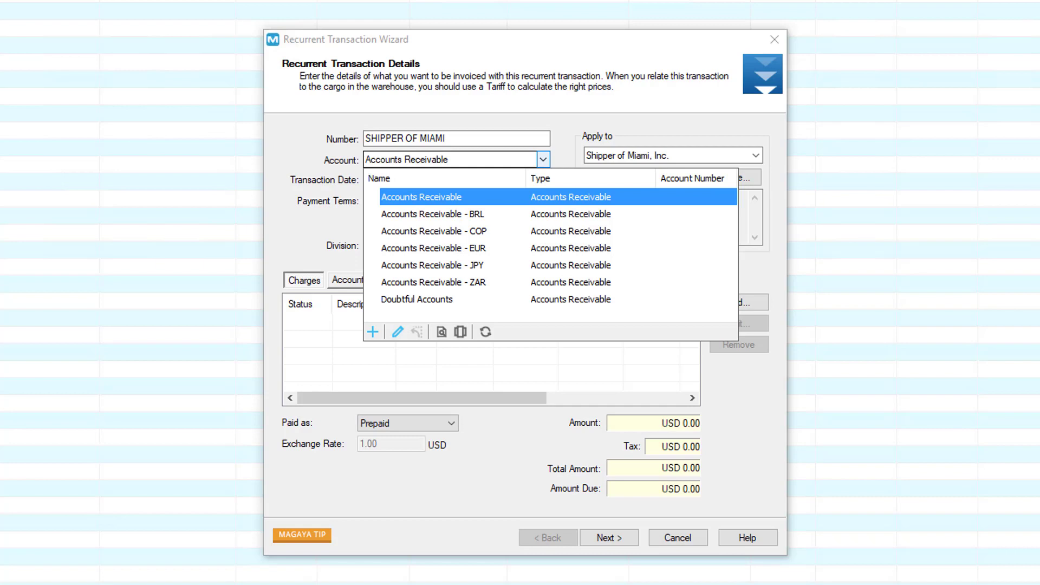
key("Return")
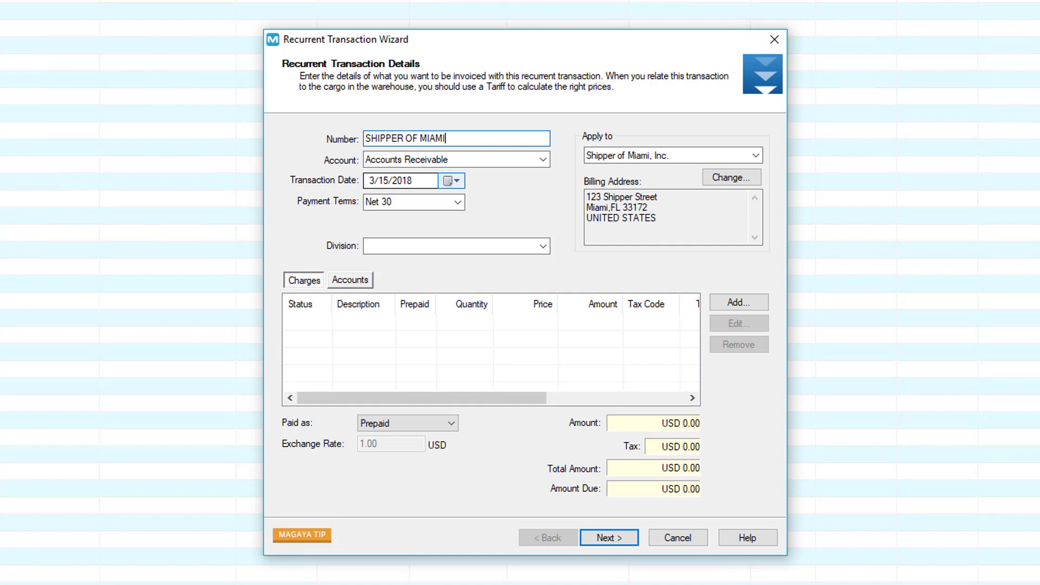
Add an untaxed Storage Fee charge with description 'STORAGE FEE DETAILS'.
left_click(762, 303)
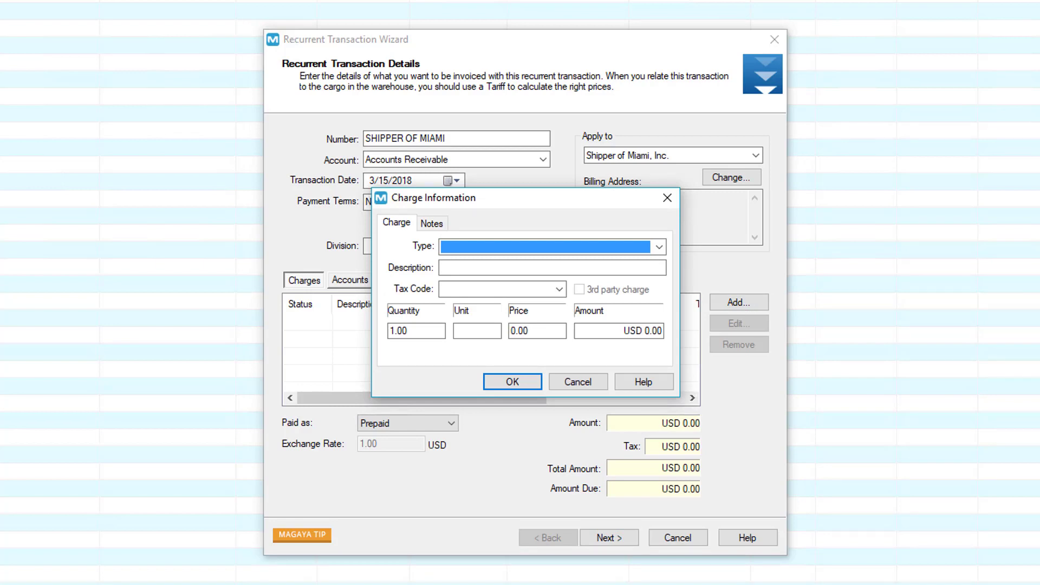
left_click(659, 247)
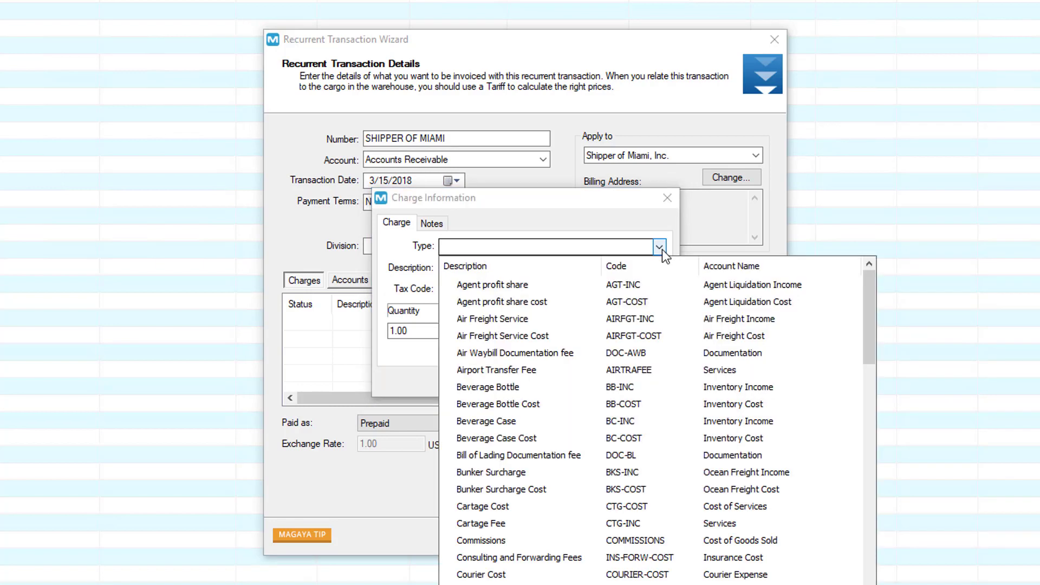
type("Storage Fee")
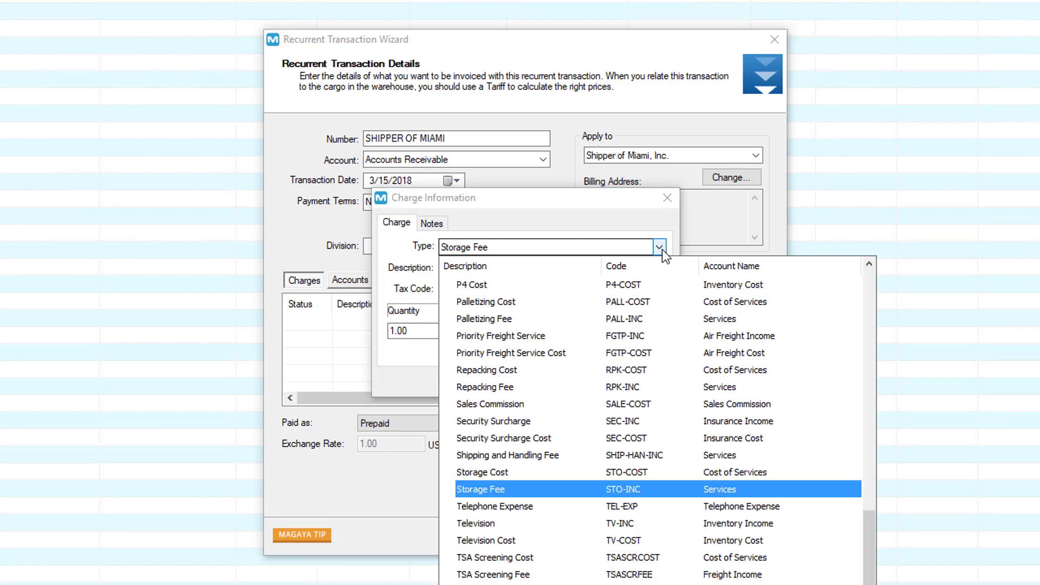
key("Tab")
type("STORAGE FEE DETAILS")
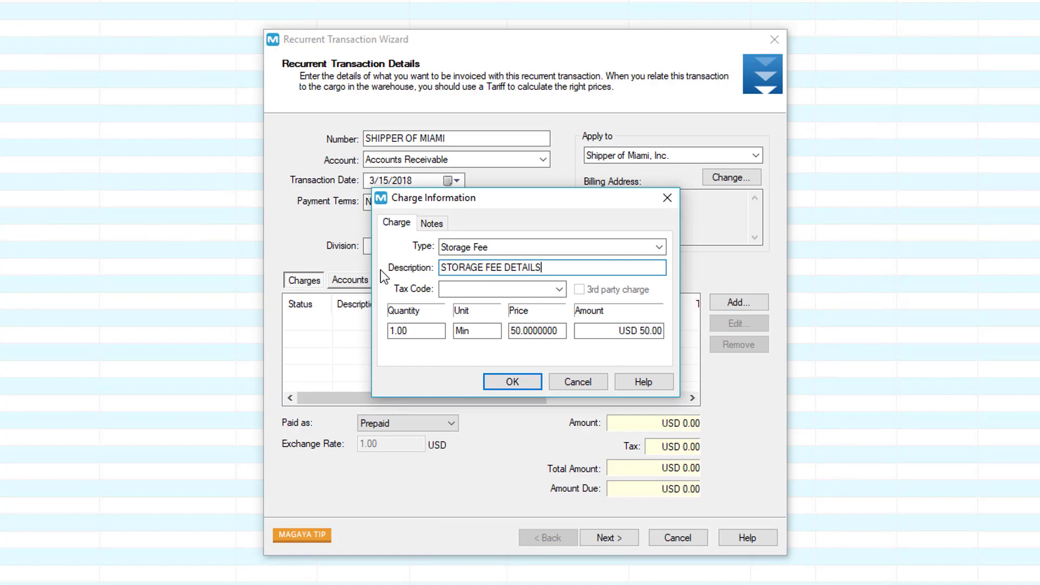
left_click(559, 289)
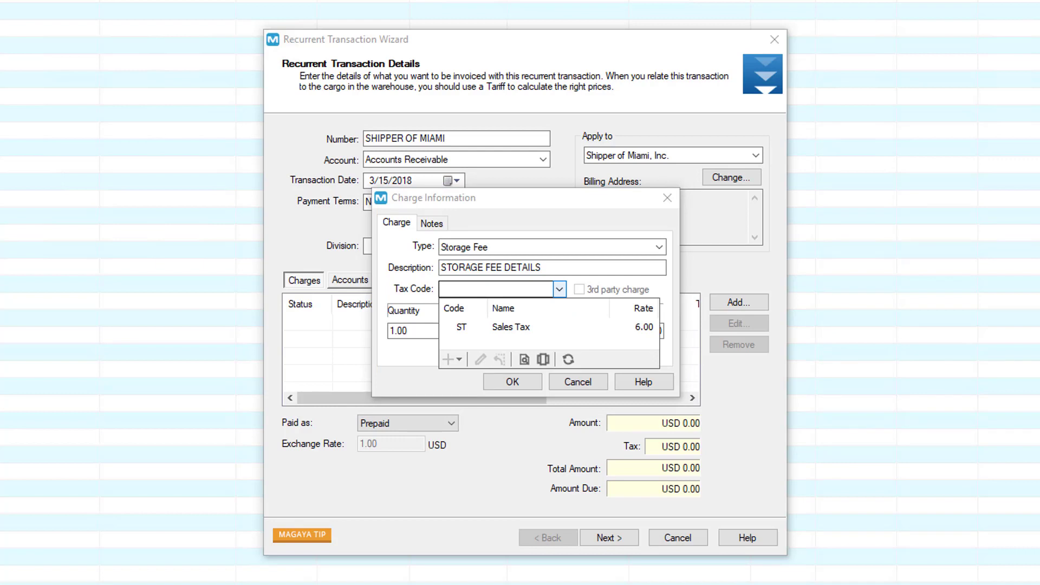
left_click(541, 267)
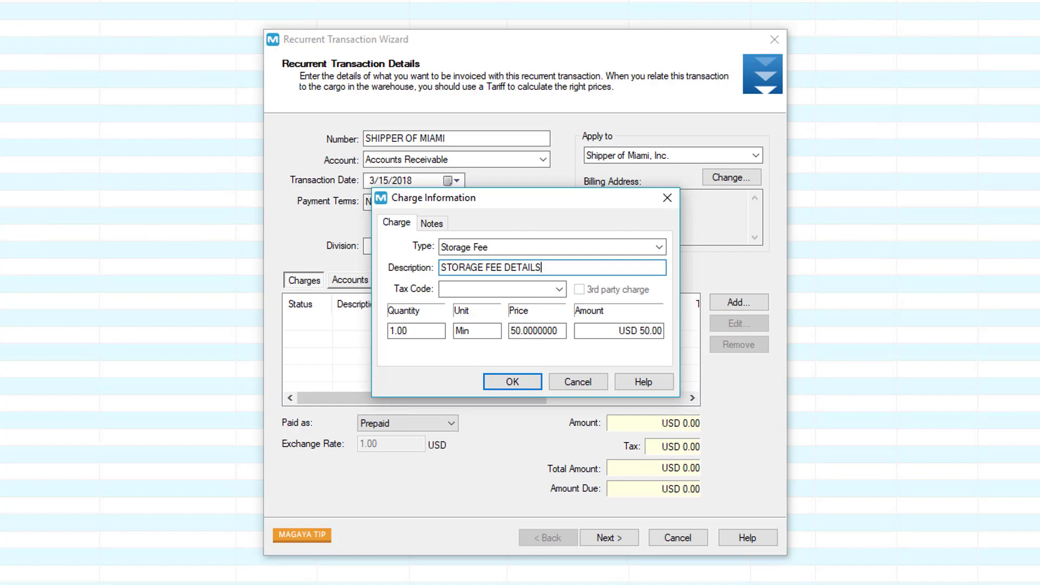
left_click(539, 382)
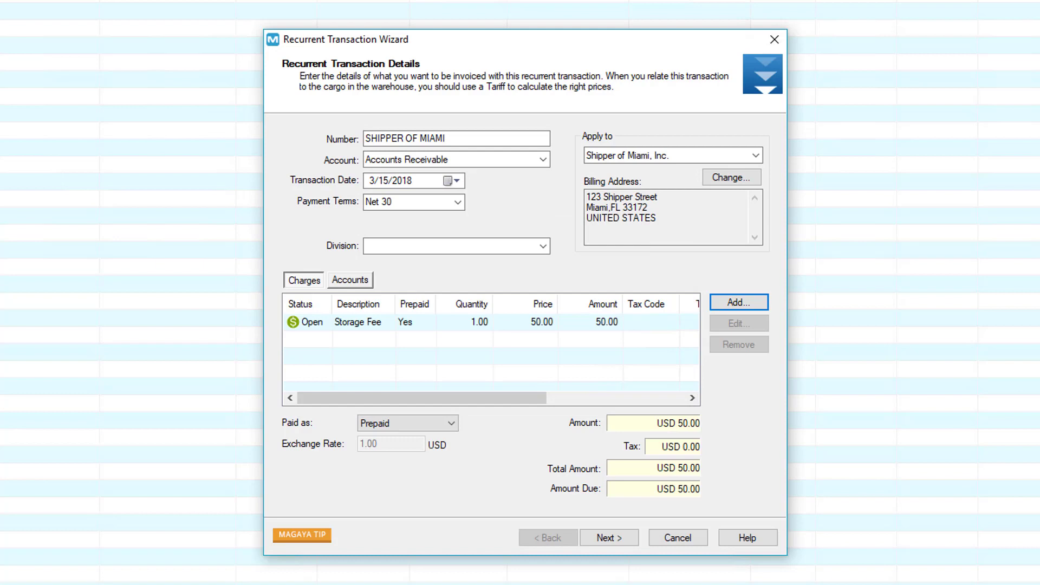
left_click(458, 202)
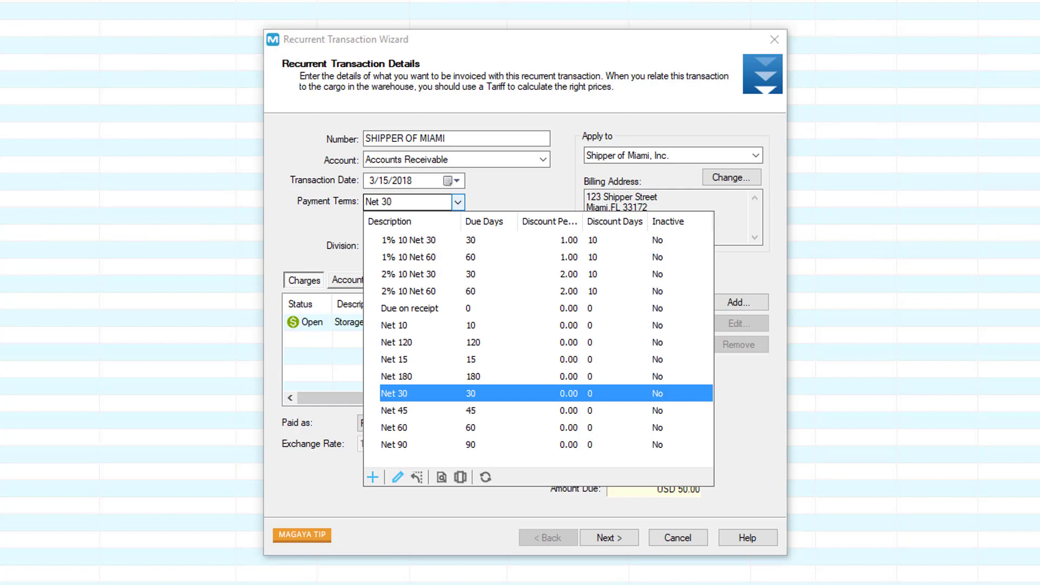
left_click(633, 537)
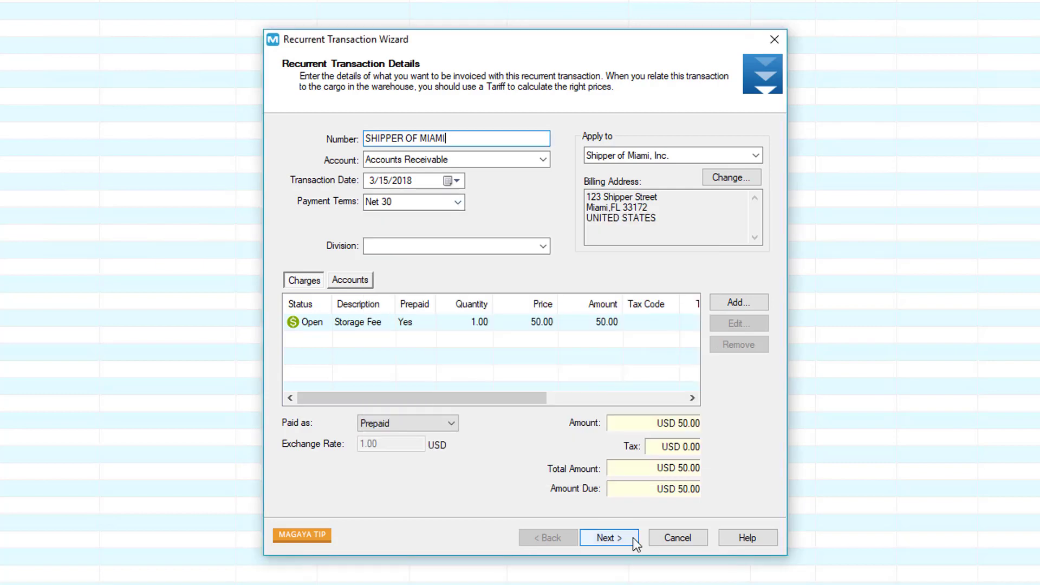
Schedule the invoice monthly on day 31, created 5 days before each transaction.
left_click(633, 537)
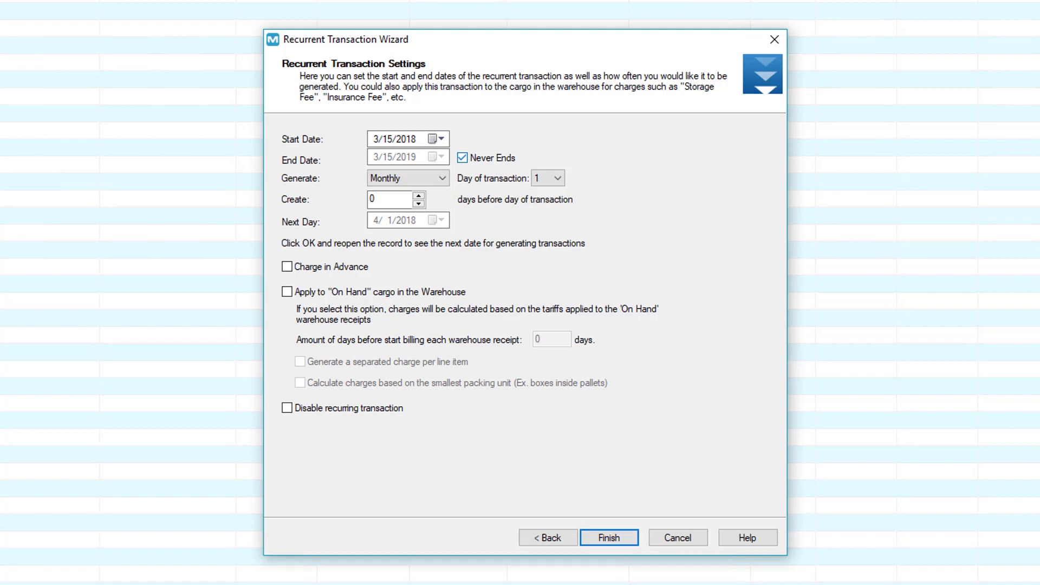
left_click(442, 179)
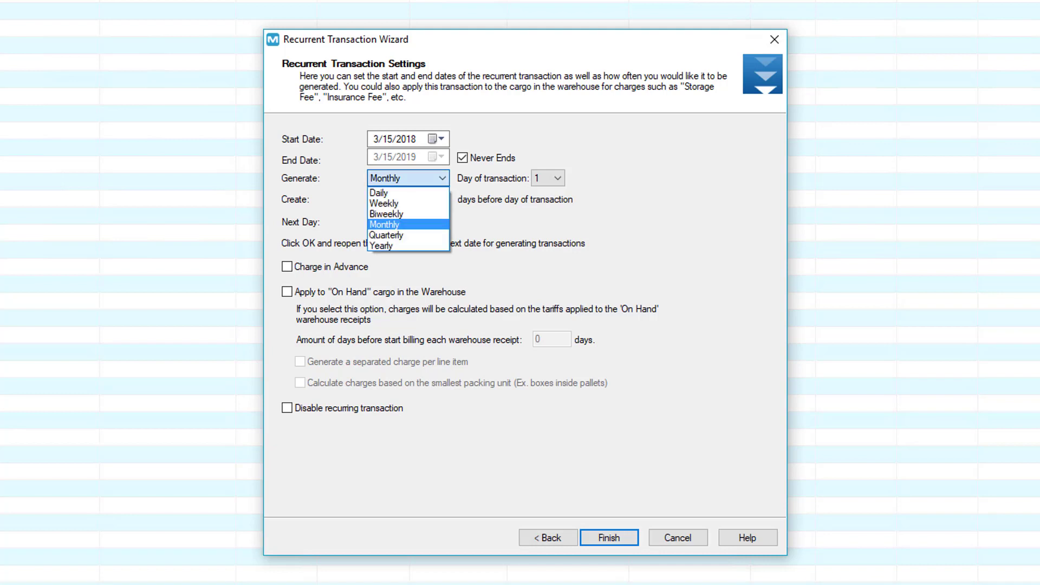
left_click(562, 182)
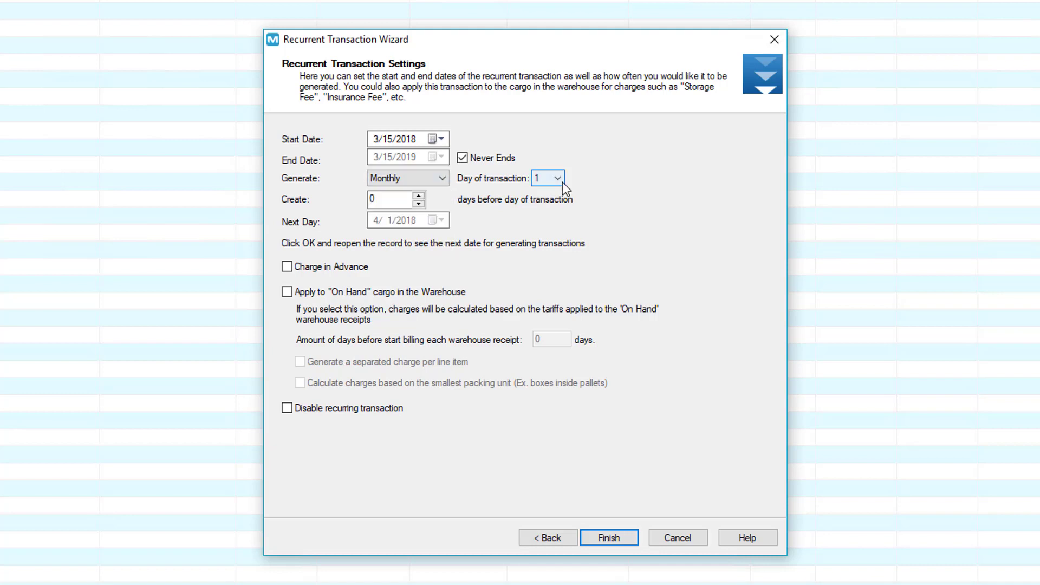
left_click(562, 182)
scroll(548, 278, "down", 7)
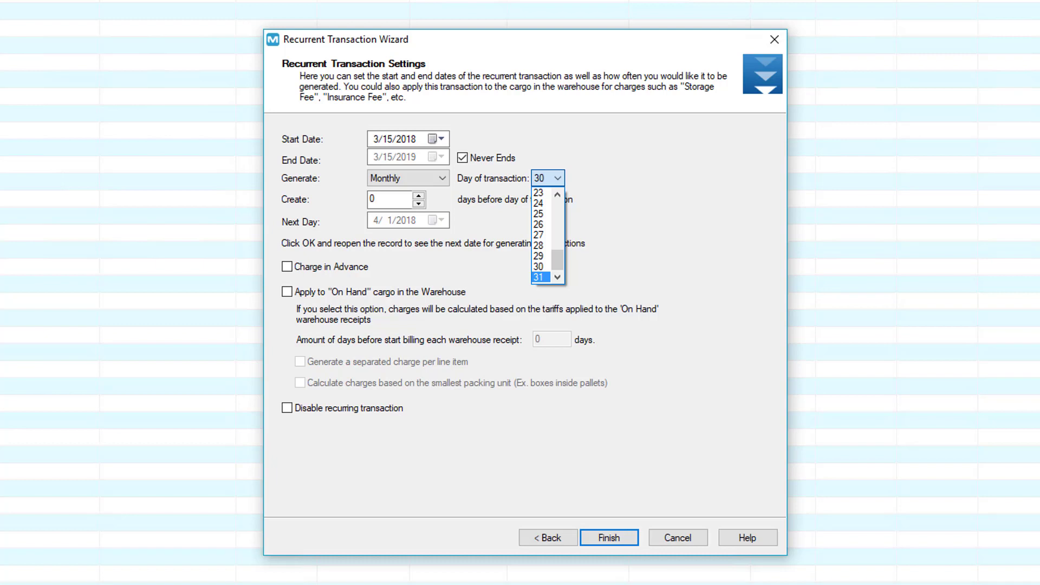
left_click(539, 277)
left_click(433, 178)
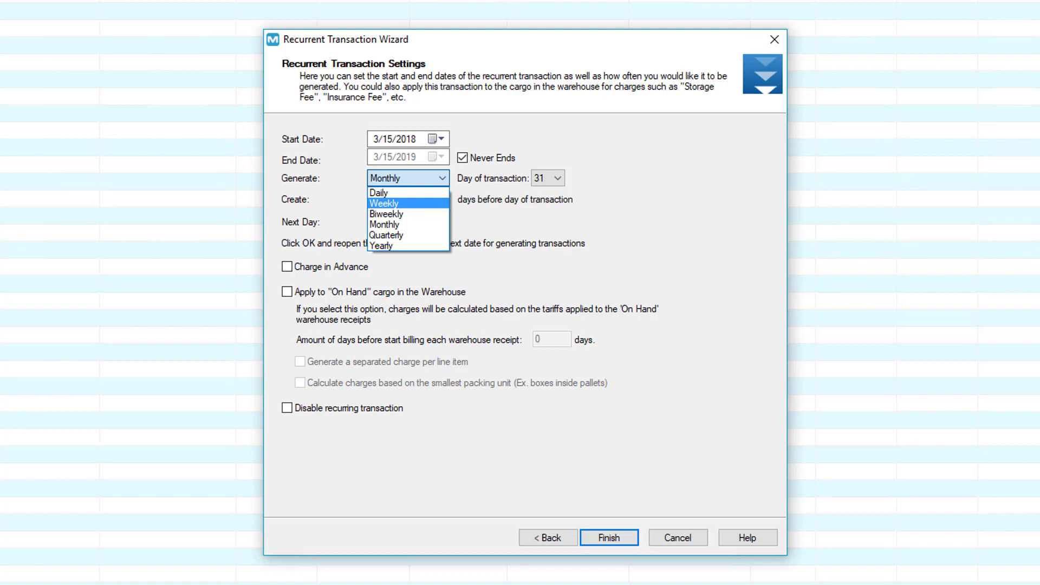
left_click(352, 196)
key("Tab")
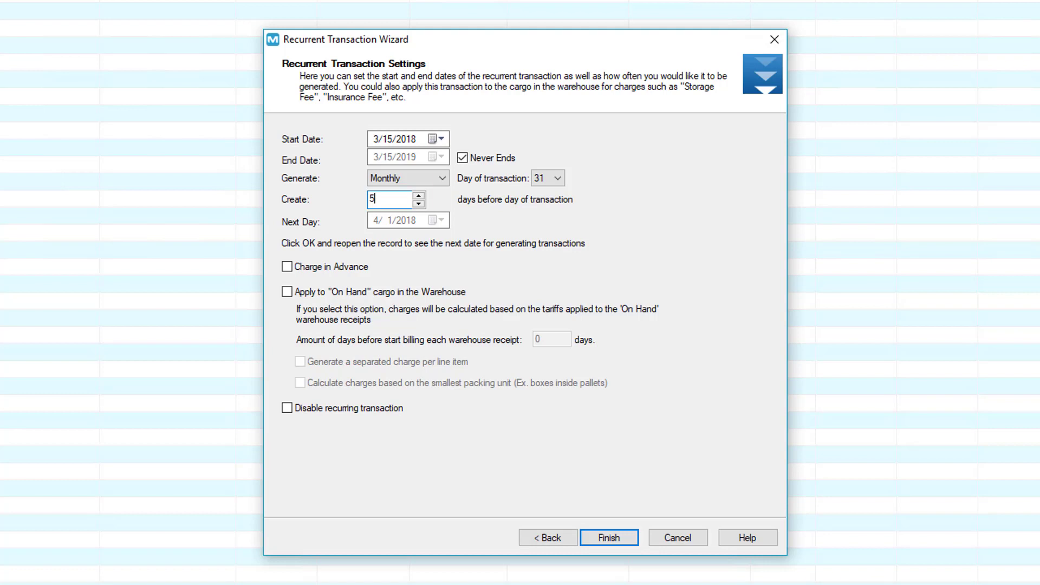
left_click(344, 220)
Apply the charge to On Hand warehouse cargo, billing each receipt after 7 days.
left_click(288, 293)
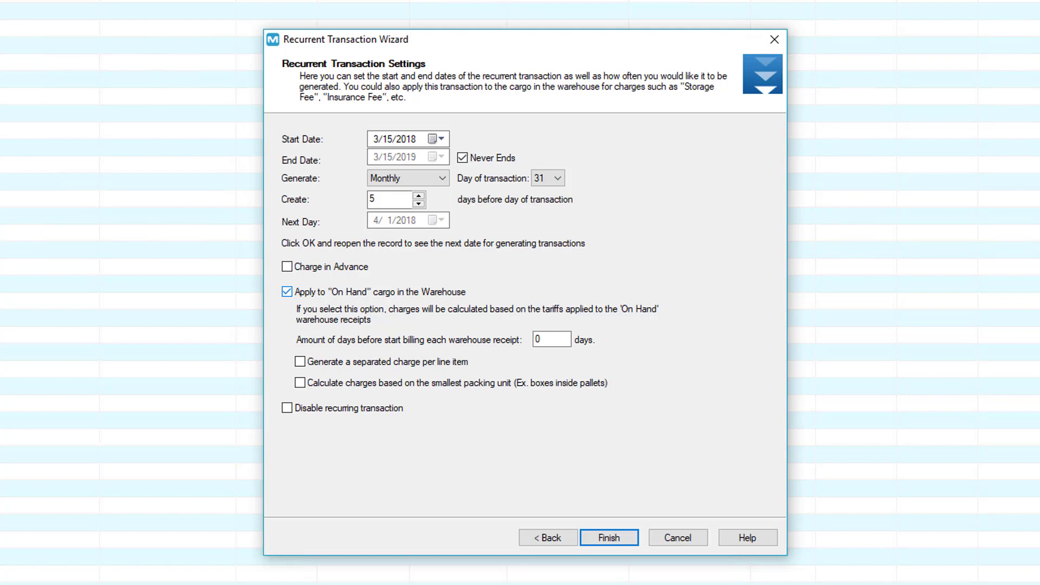
key("Tab")
type("7")
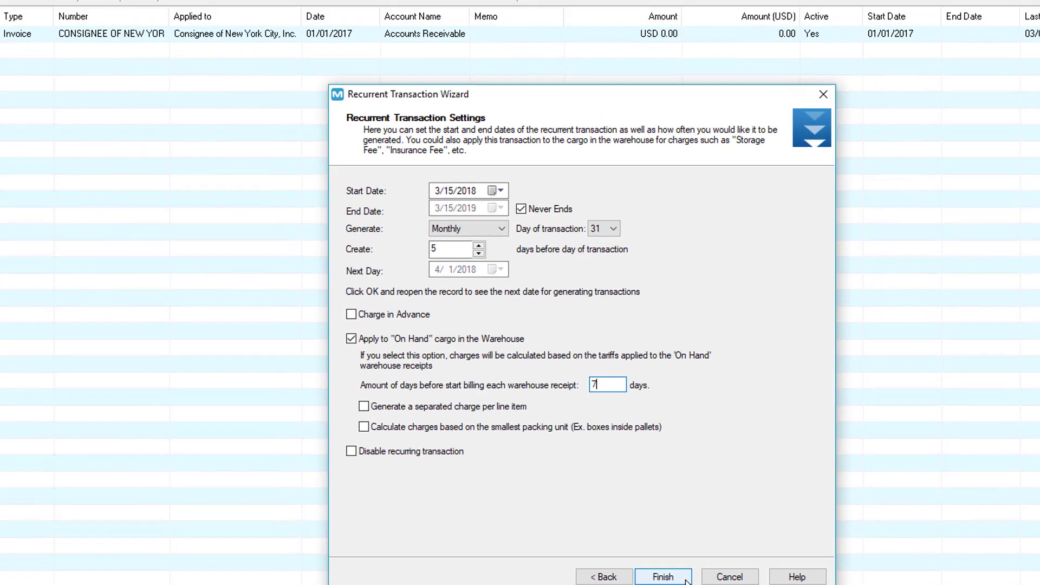
Finish the SHIPPER OF MIAMI recurrent invoice and return to the Invoice List.
left_click(632, 541)
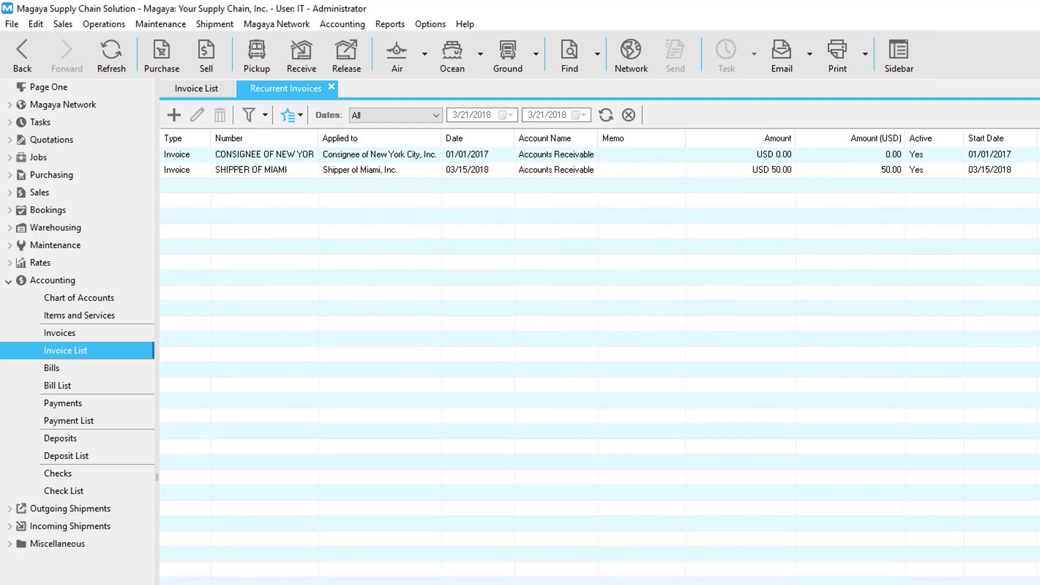
left_click(196, 88)
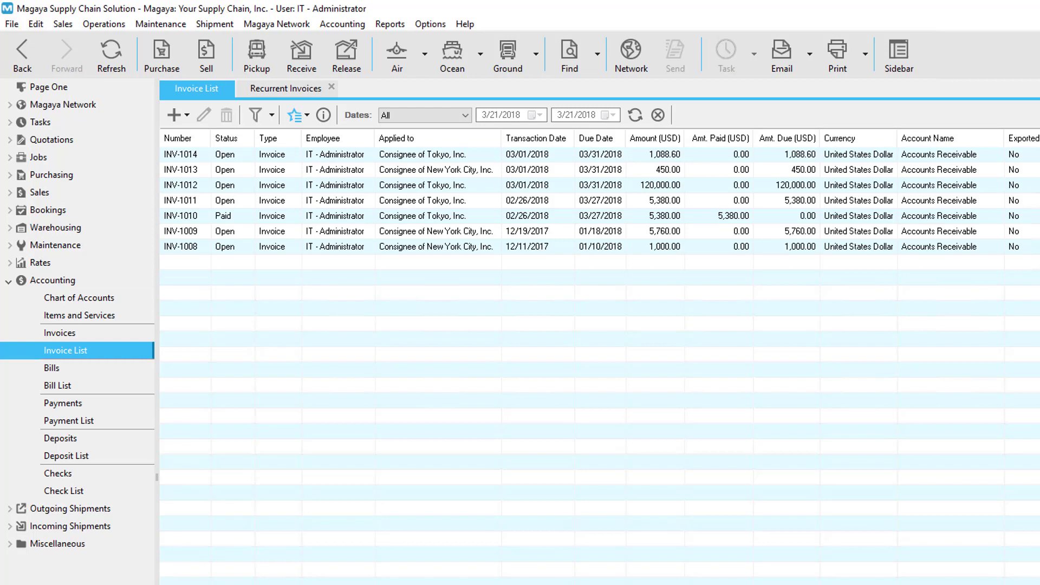
Review Save as Recurrent in an invoice's actions, then open INV-1014's context menu.
left_click(60, 333)
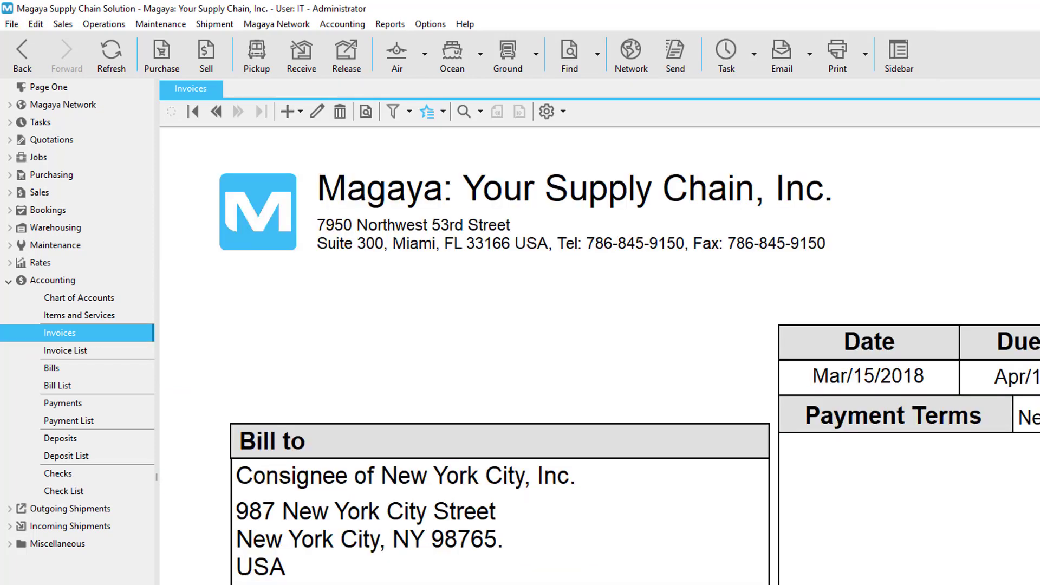
left_click(442, 112)
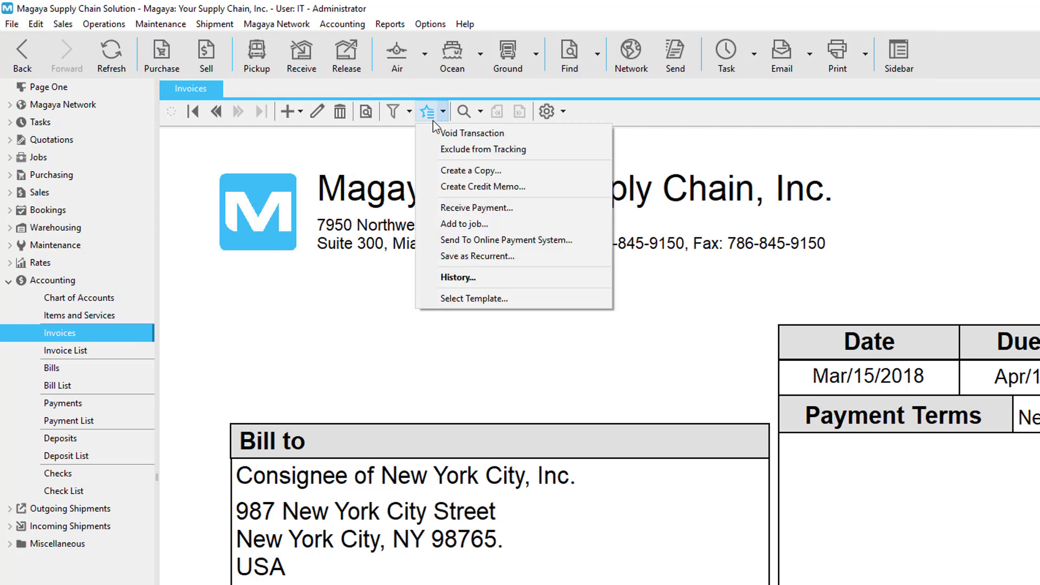
left_click(487, 258)
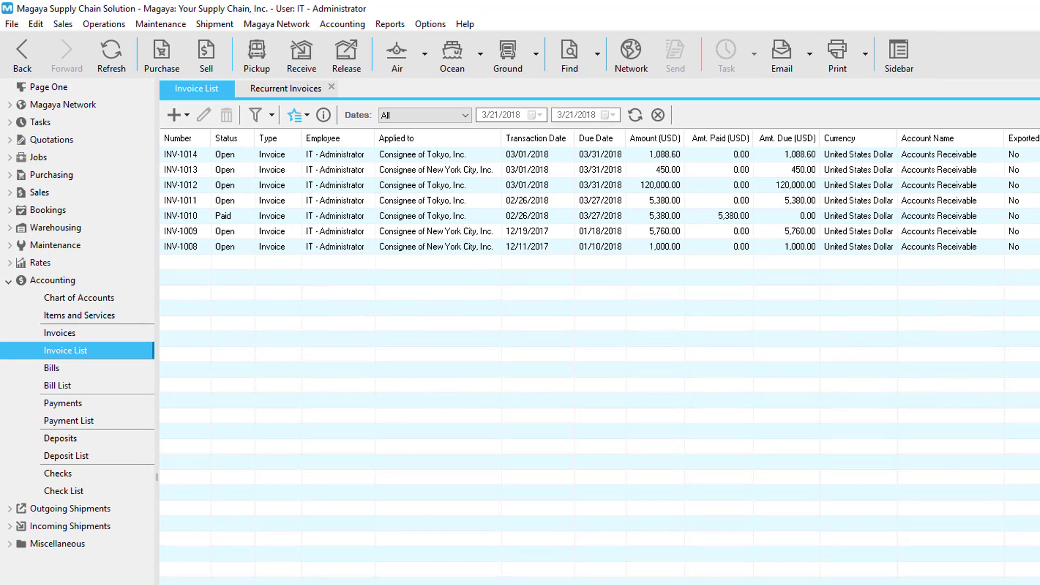
right_click(209, 162)
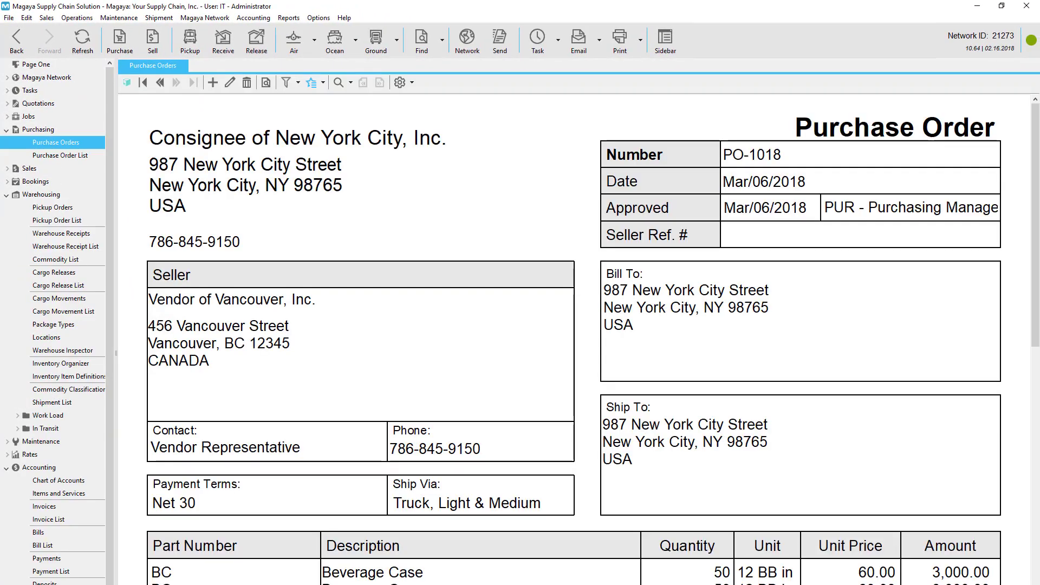
Open warehouse receipt WR-1019 from the Warehouse Receipts list to review its Storage Fee charge.
left_click(52, 207)
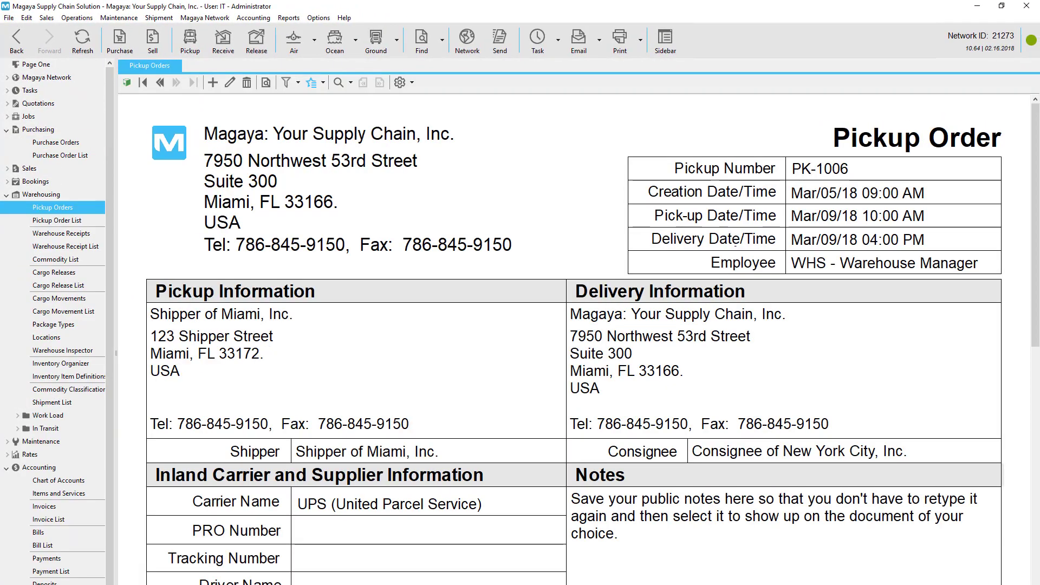
left_click(61, 234)
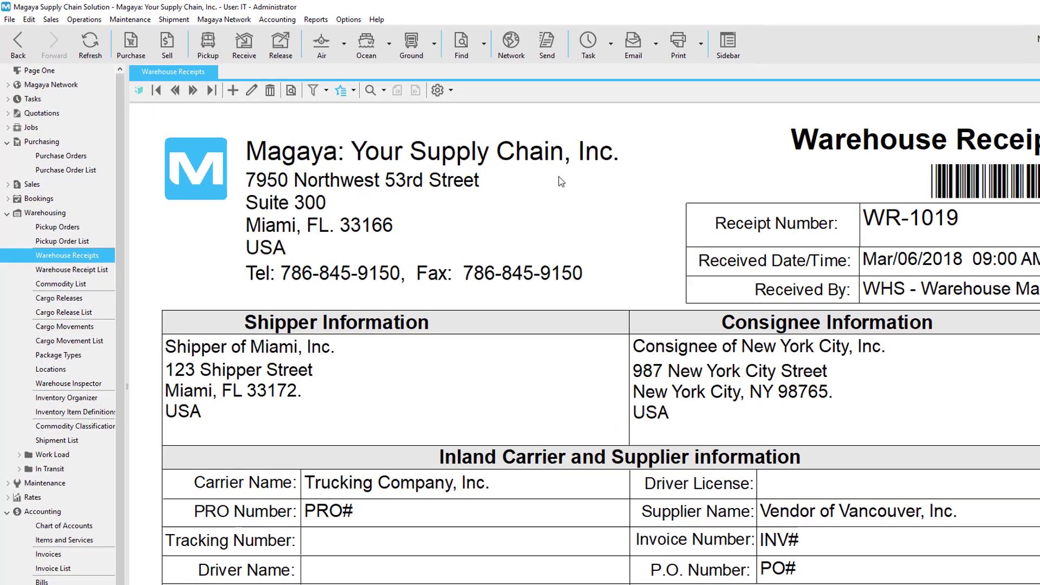
double_click(513, 165)
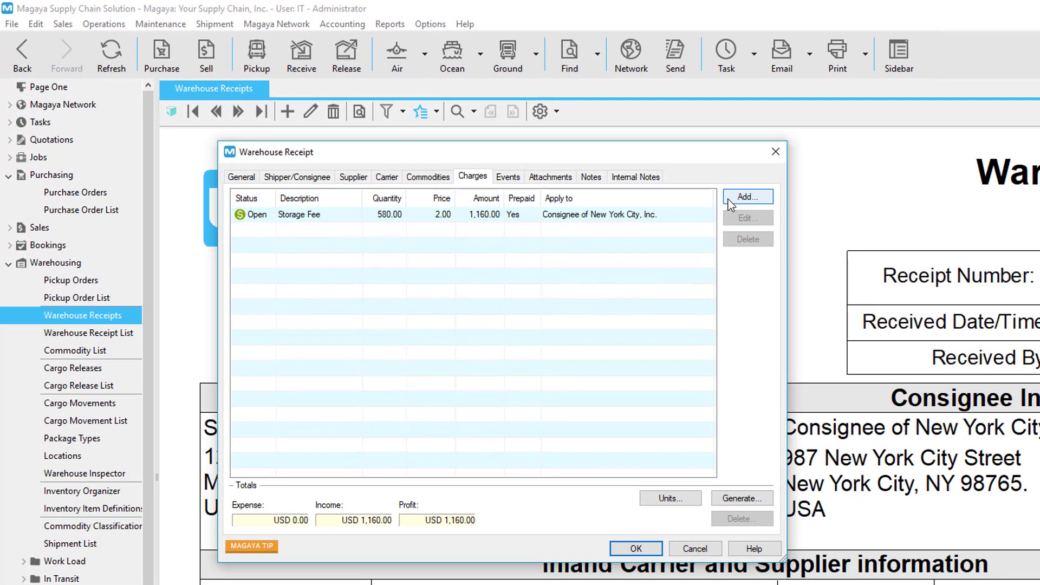
left_click(729, 199)
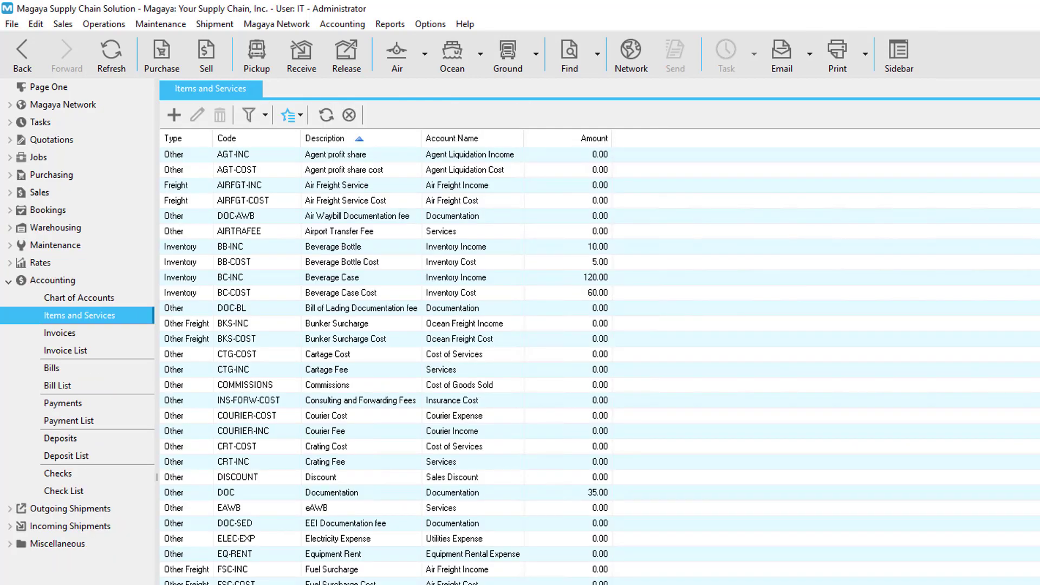
Select the Storage Fee item STO-INC and open its tariff, currently 3.00 per lb with a 50.00 minimum.
scroll(385, 369, "down", 8)
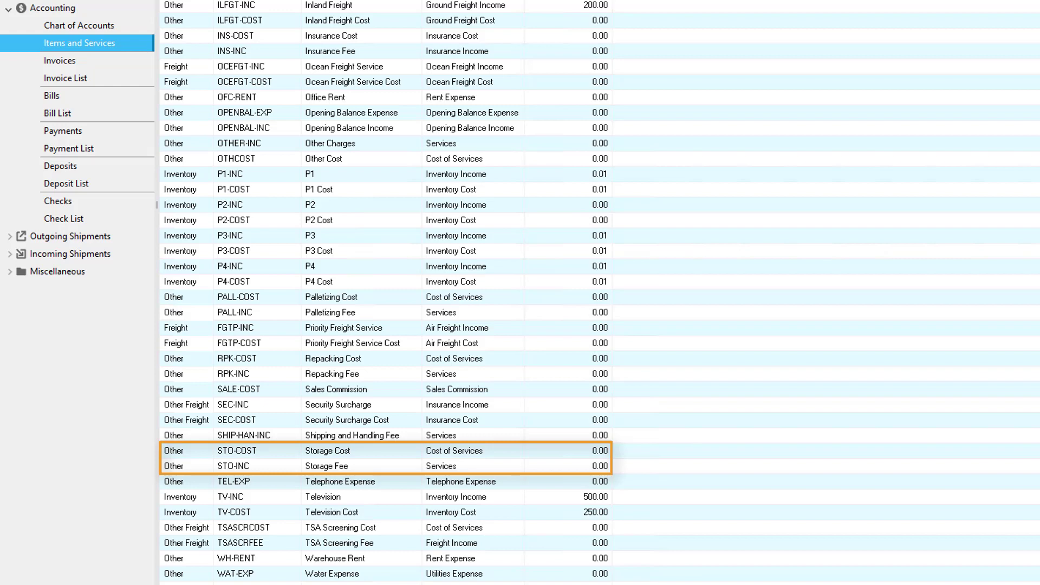
left_click(380, 467)
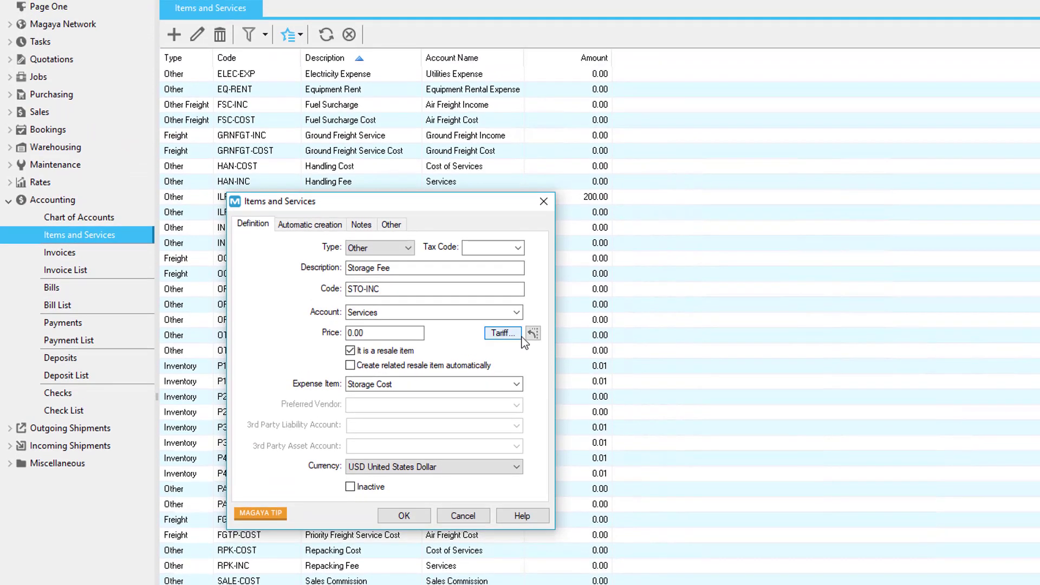
left_click(519, 334)
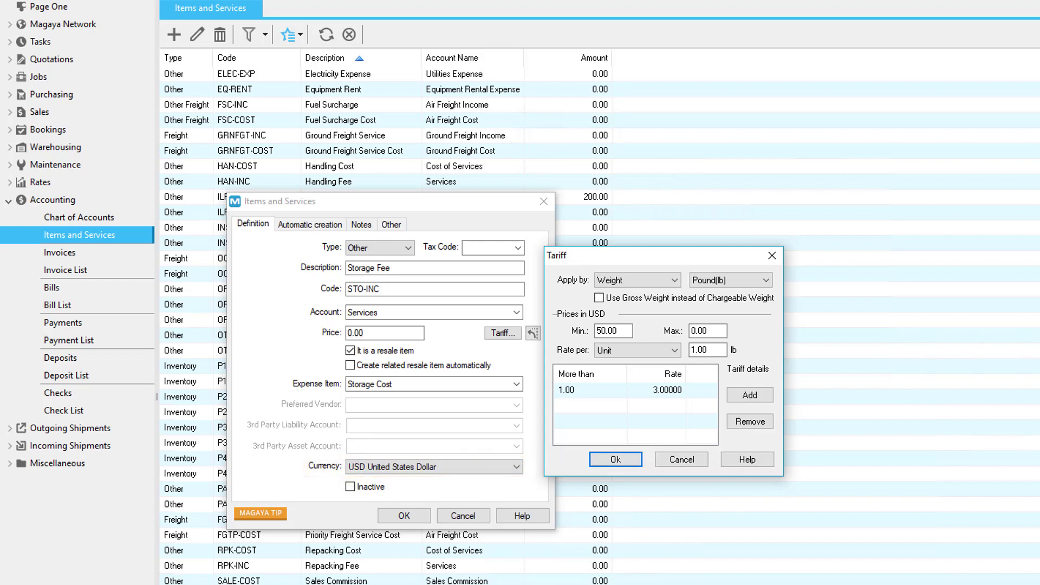
Cycle the STO-INC tariff's Apply by basis through Pieces, Weight, Volume, Time, Value and Calculated with Script.
key("p")
key("w")
key("v")
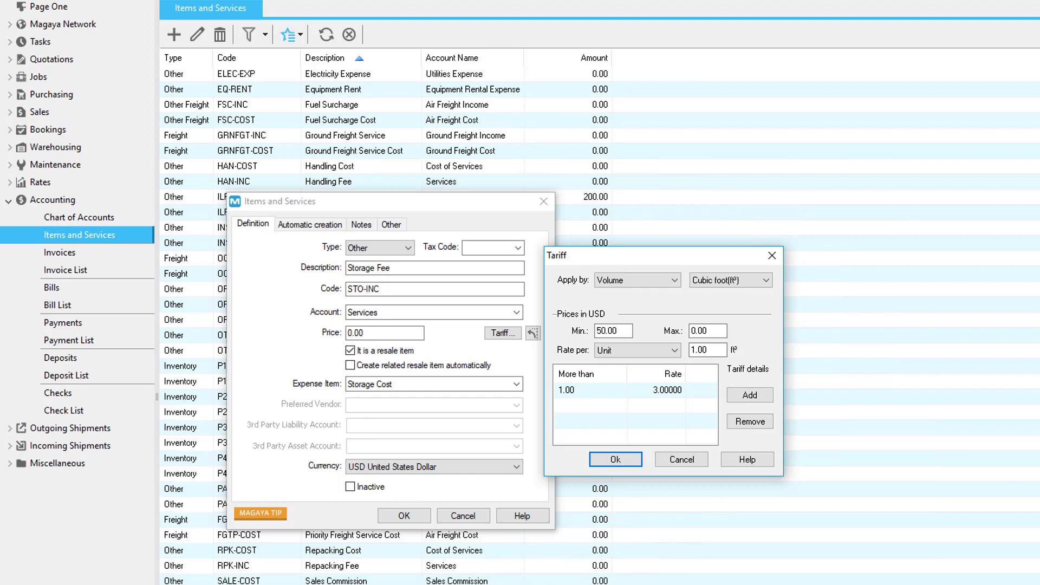
key("t")
key("v")
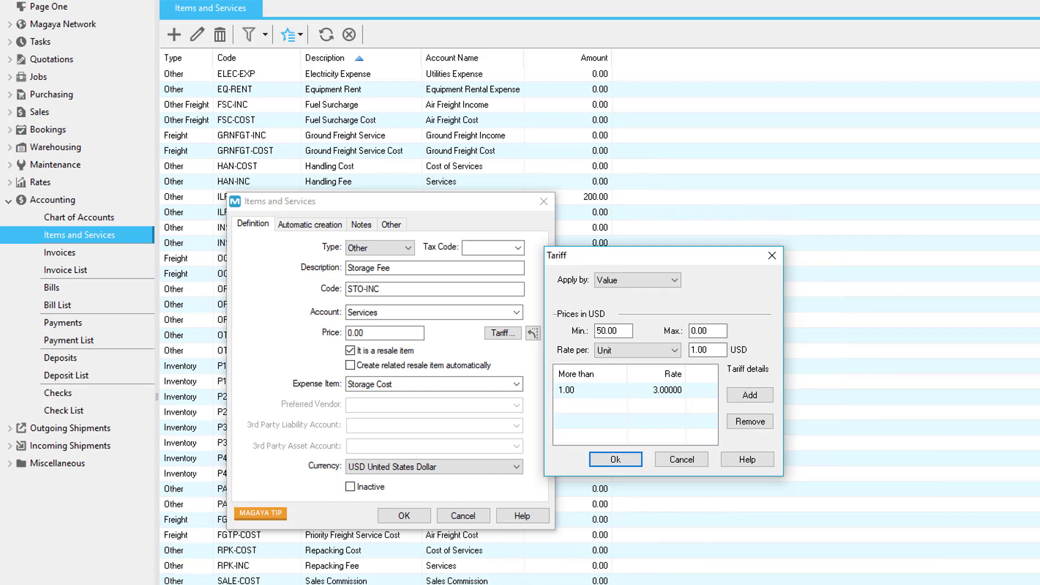
key("c")
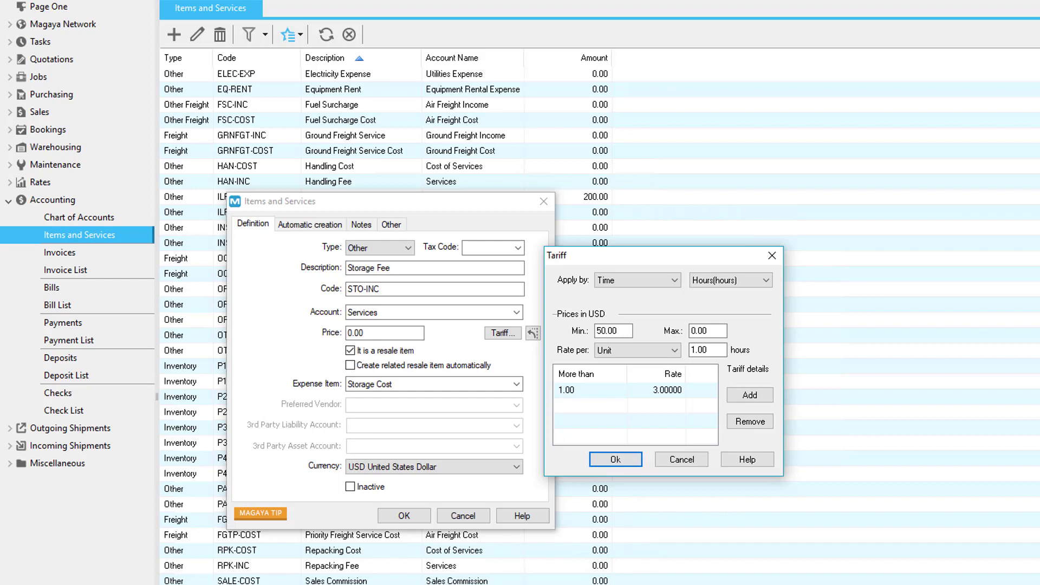
Switch the tariff to Volume, keeping Cubic foot (ft³) as the unit and the rate per Unit.
key("Down")
left_click(766, 281)
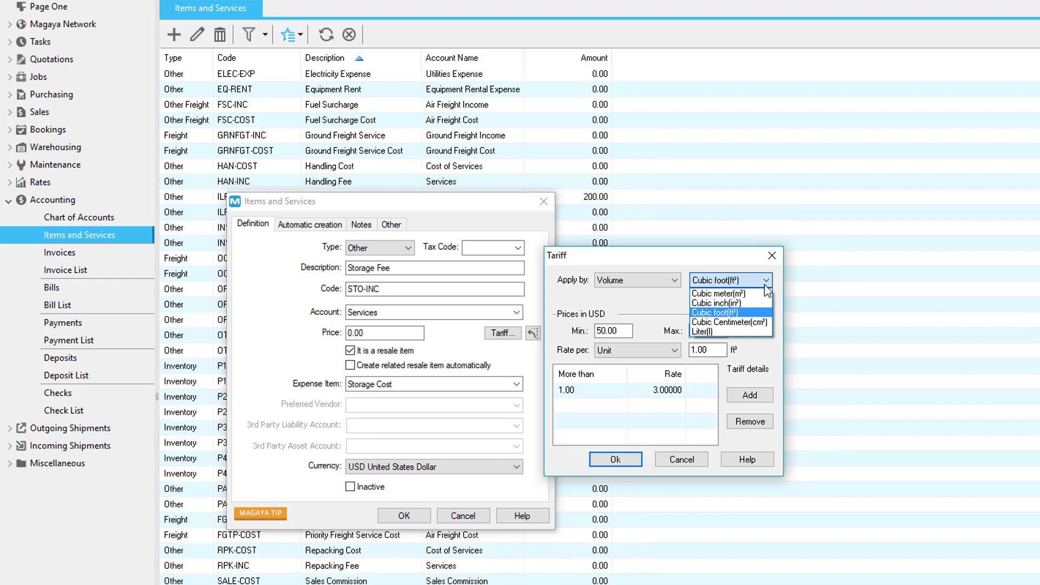
left_click(640, 334)
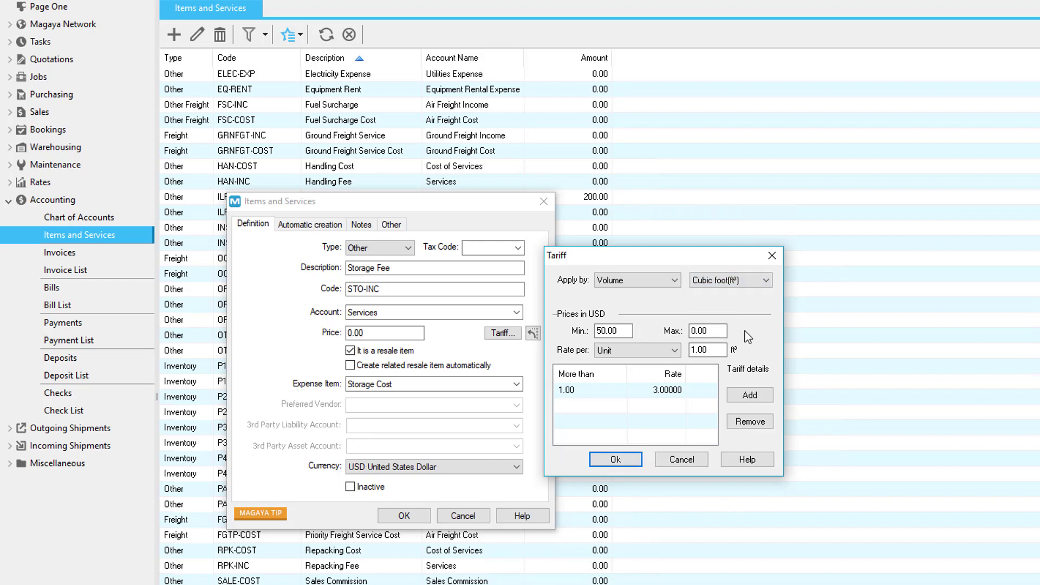
left_click(675, 350)
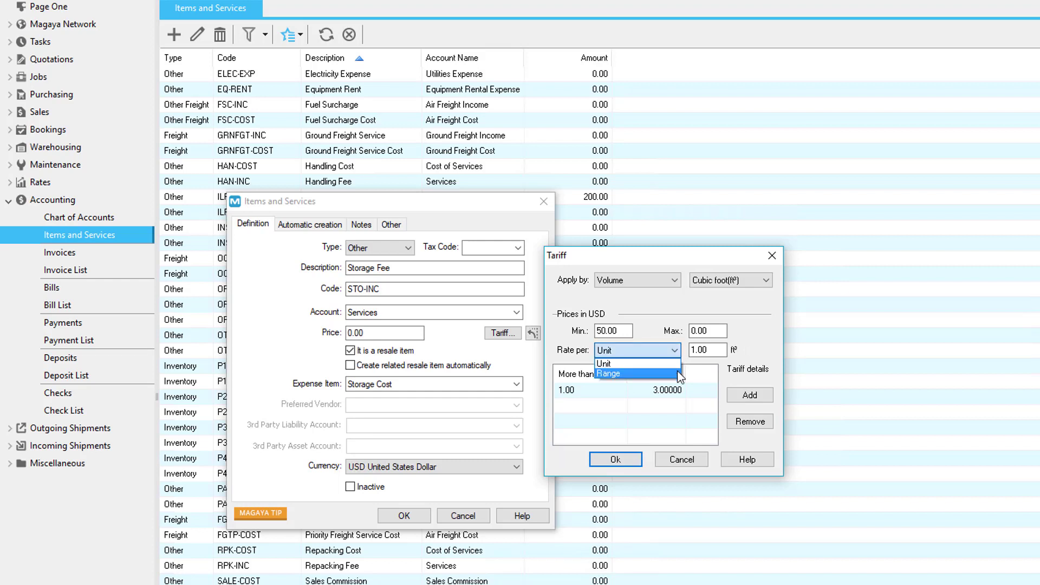
left_click(678, 357)
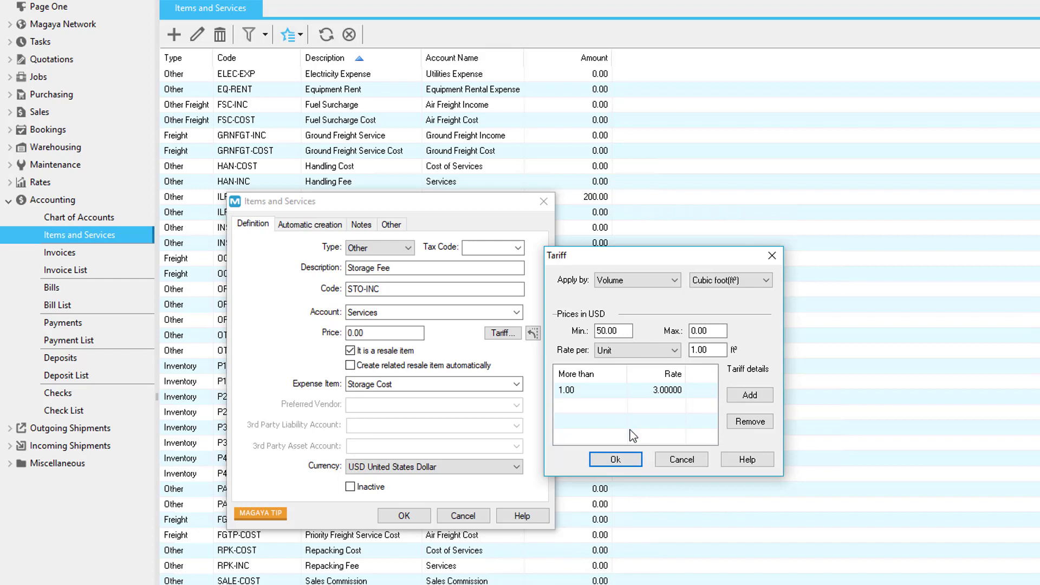
Save the STO-INC volume tariff and close the Items and Services dialog.
left_click(635, 460)
left_click(341, 227)
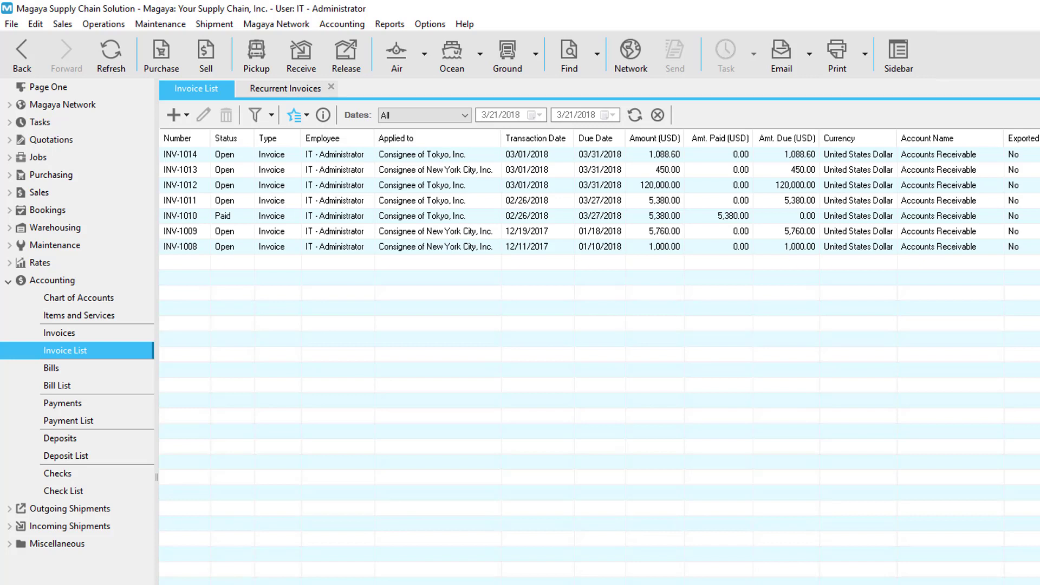
Browse invoice INV-1014's context menu, its online payments configuration and the Actions dropdown.
right_click(496, 159)
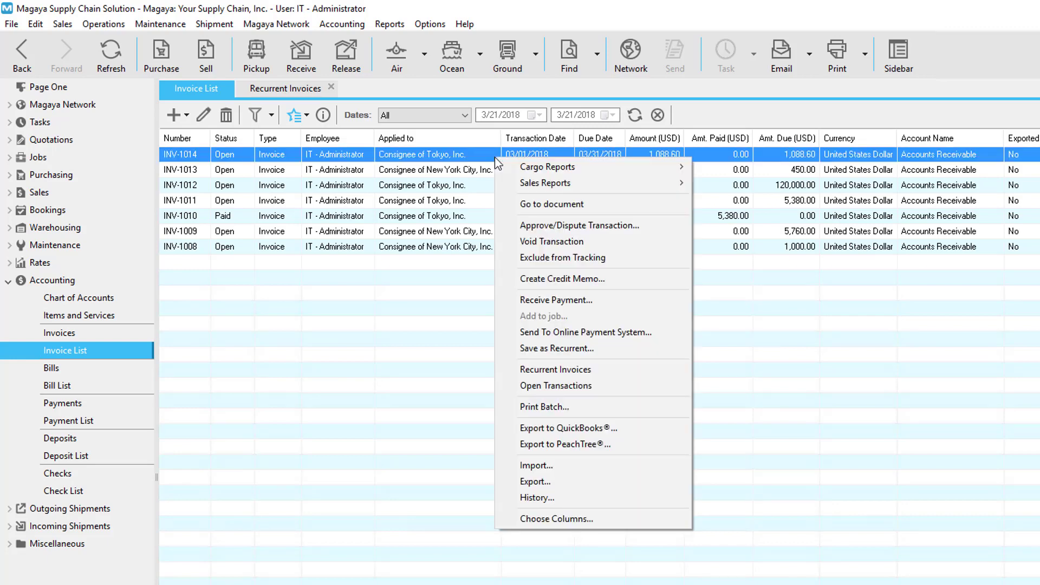
left_click(508, 334)
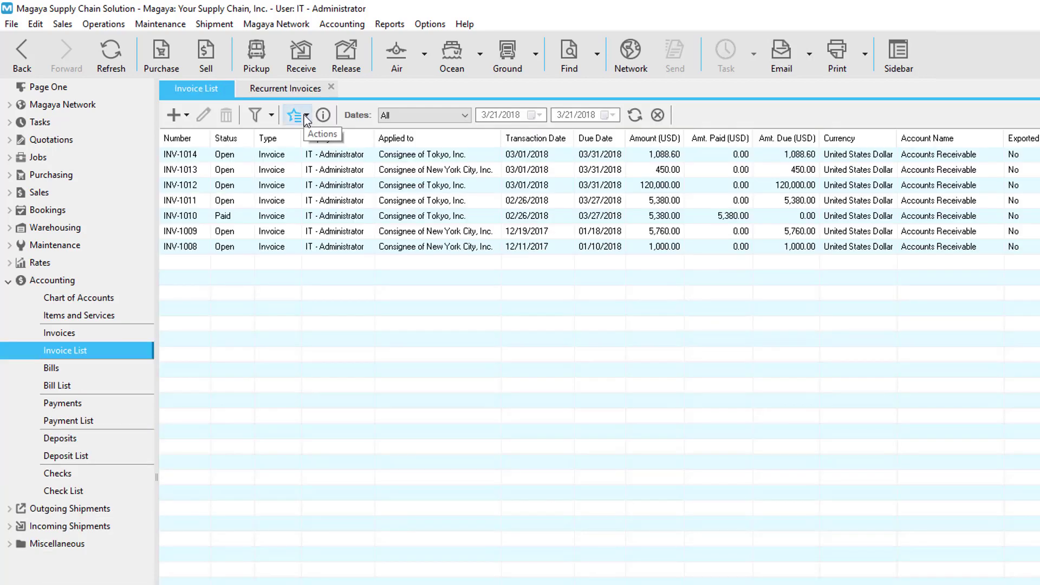
left_click(305, 116)
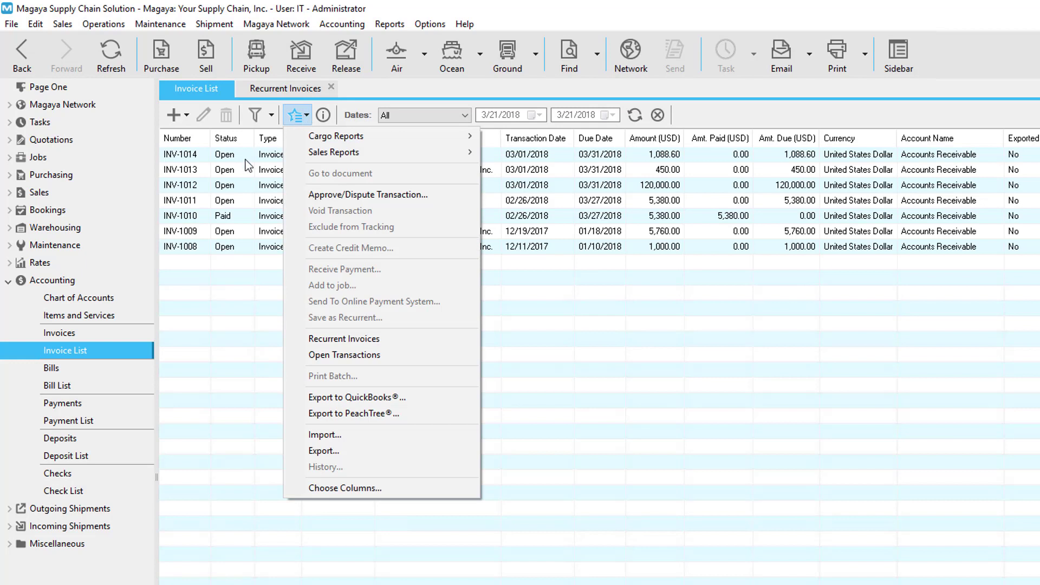